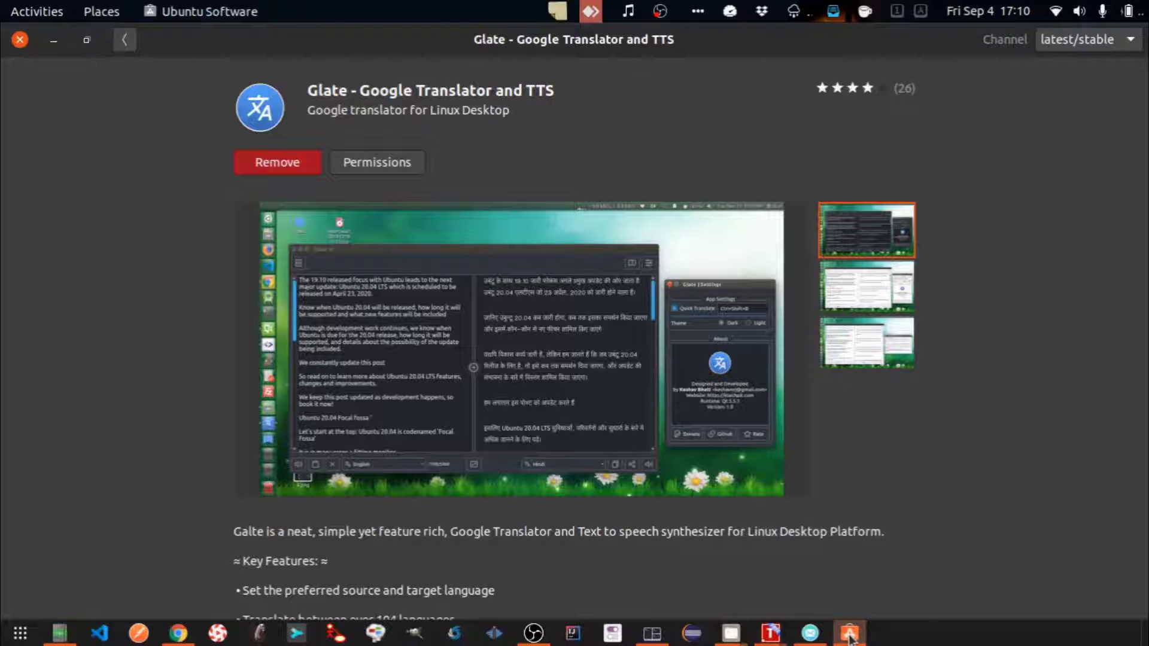
Close the Ubuntu Software window showing the Glate store page.
{"action": "left_click", "coordinate": [849, 638]}
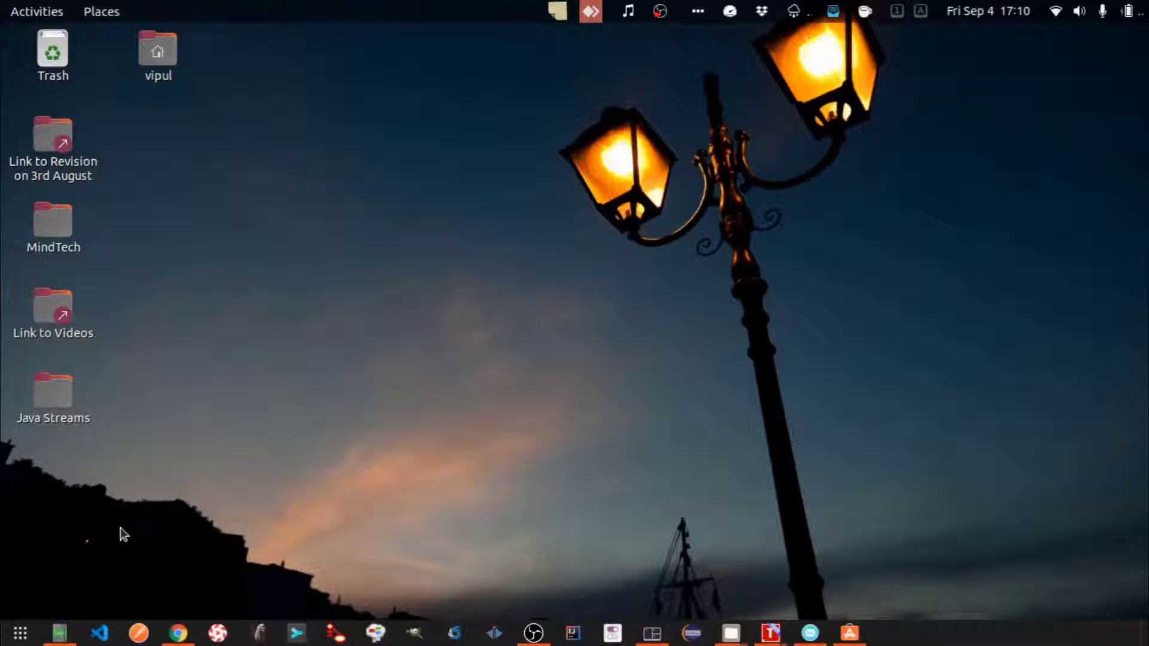
Search the applications for 'glate' and launch the Glate translator.
{"action": "left_click", "coordinate": [20, 634]}
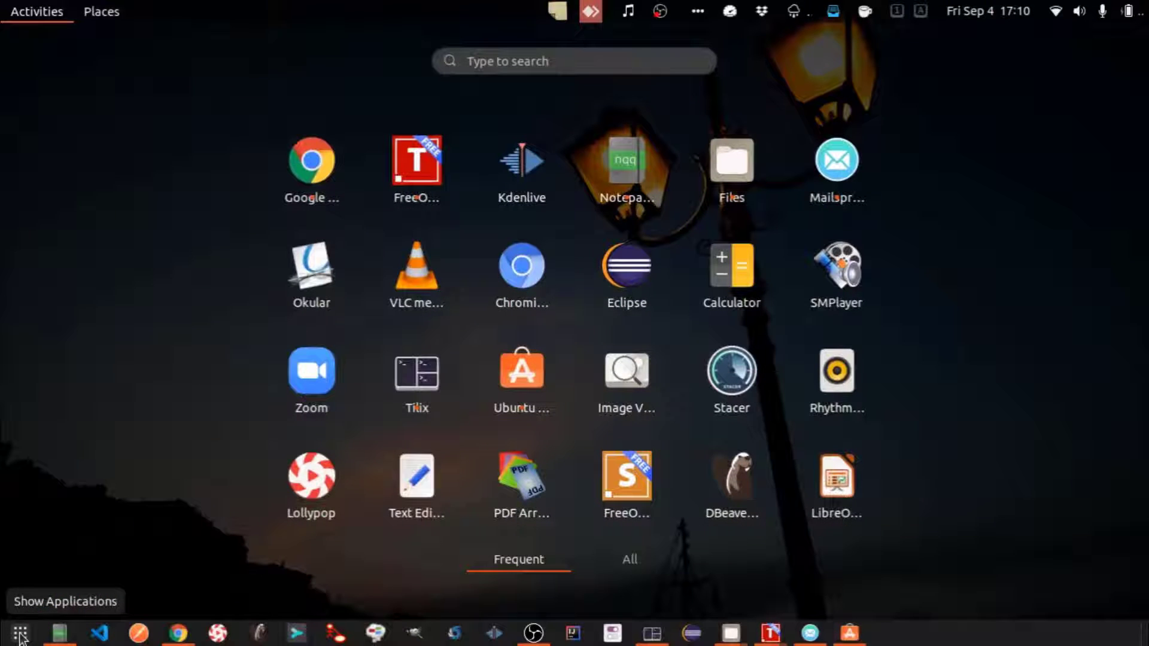
{"action": "left_click", "coordinate": [530, 58]}
{"action": "type", "text": "glate"}
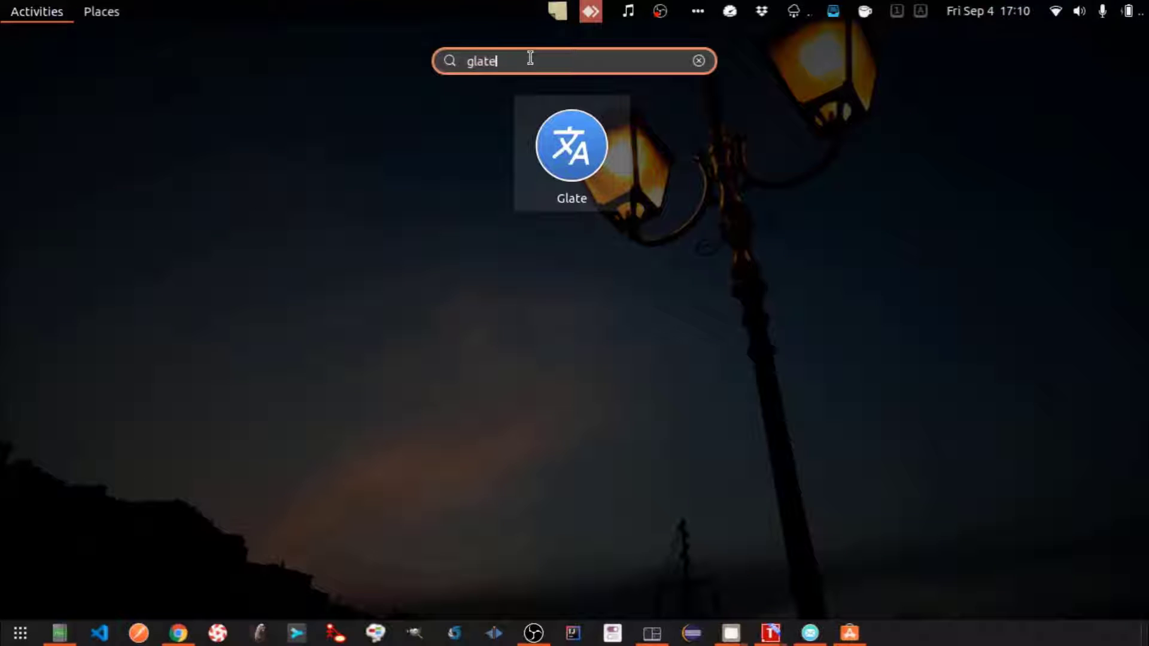
{"action": "left_click", "coordinate": [573, 143]}
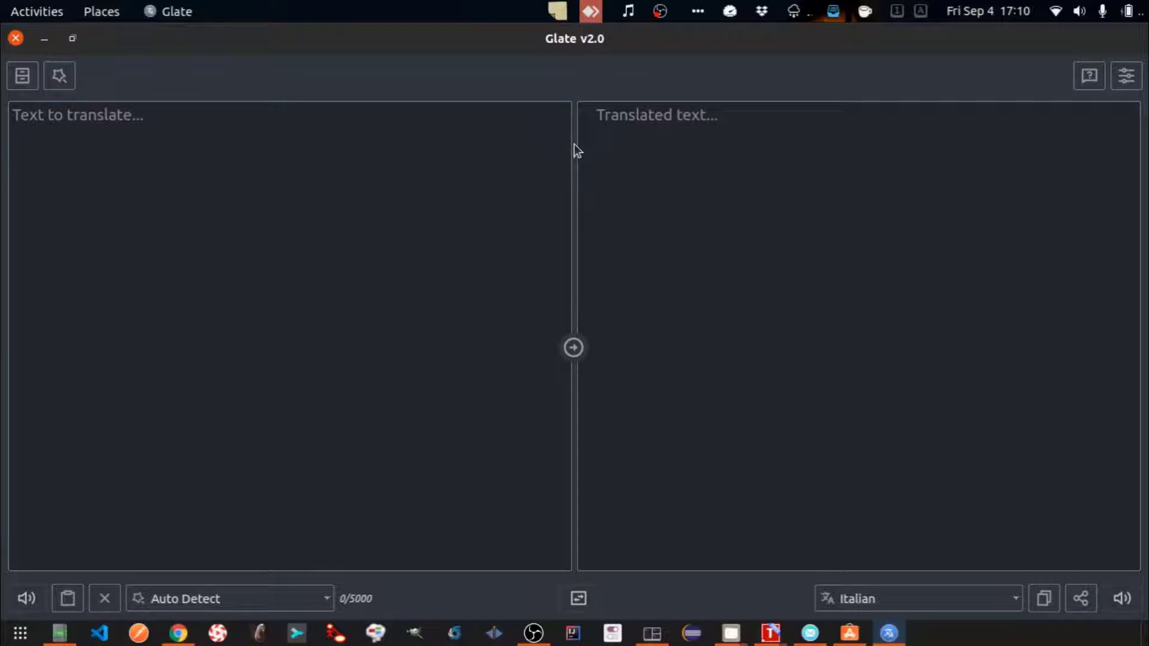
Enter an English sentence stating the user's name in the 'Text to translate' pane.
{"action": "left_click", "coordinate": [80, 138]}
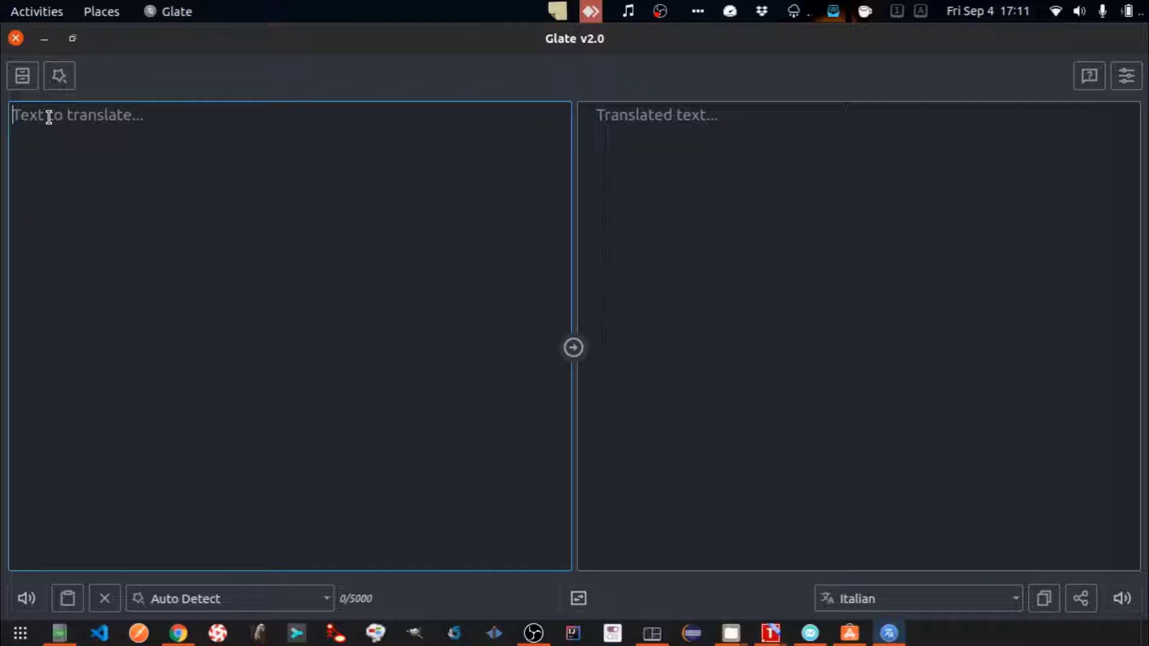
{"action": "type", "text": "M"}
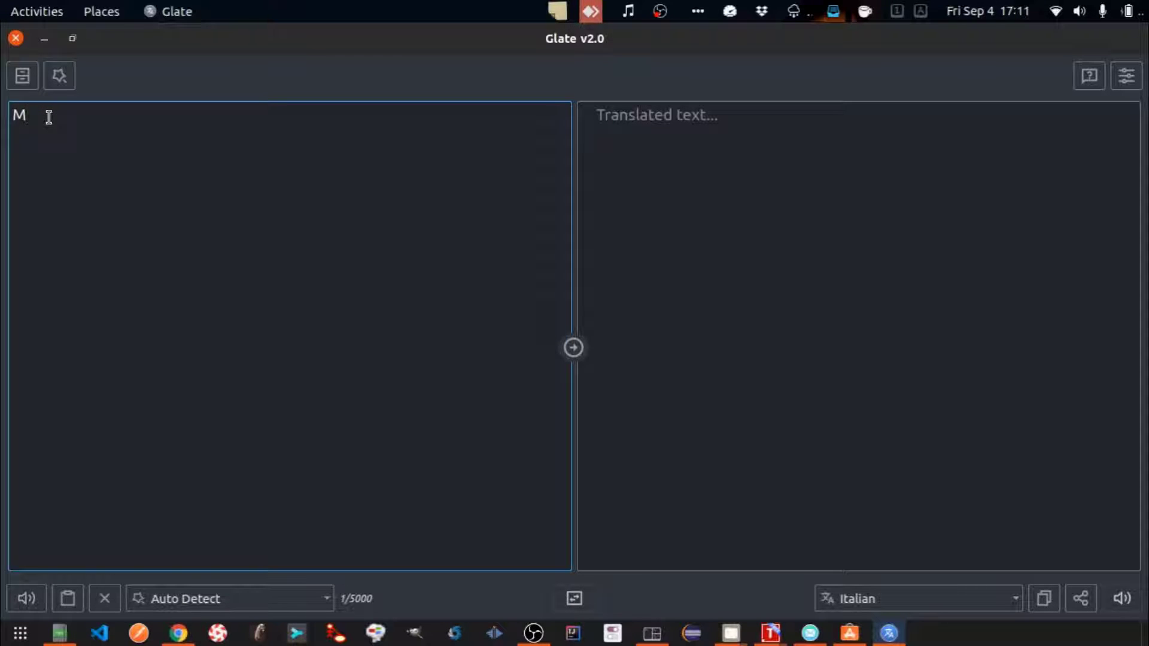
{"action": "type", "text": "y "}
{"action": "type", "text": "name is"}
{"action": "type", "text": " jo"}
{"action": "type", "text": "hn "}
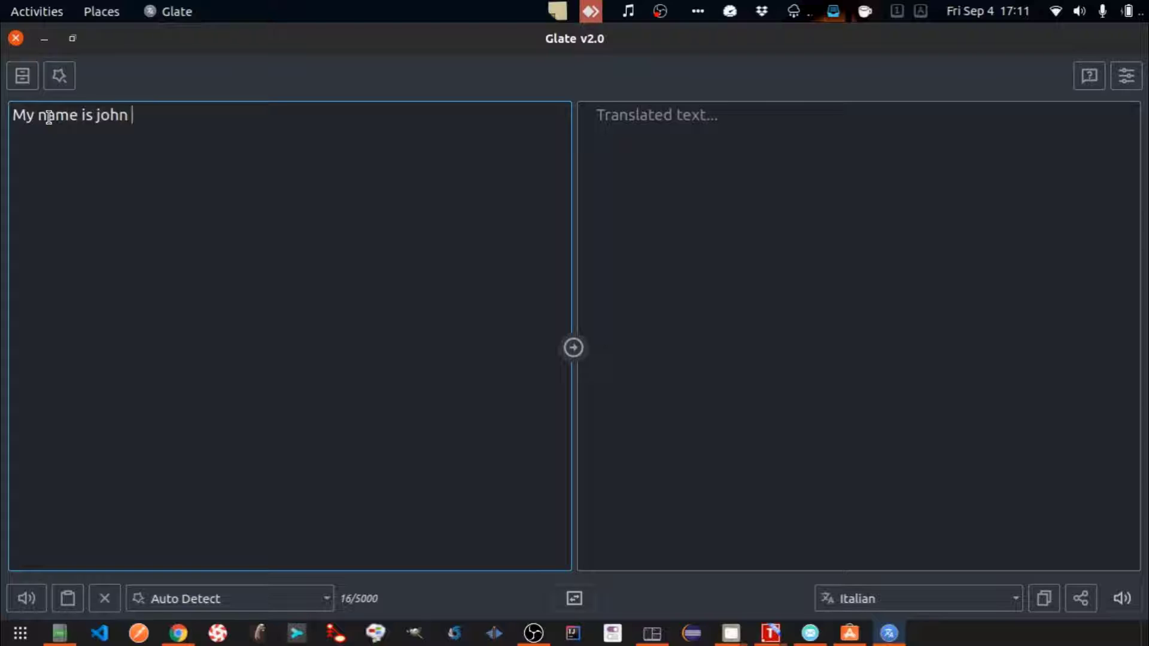
{"action": "type", "text": "doe"}
Add lines 'live in Italy' and 'I am 20 years old I go to High school', translating all into Italian.
{"action": "left_click", "coordinate": [574, 347]}
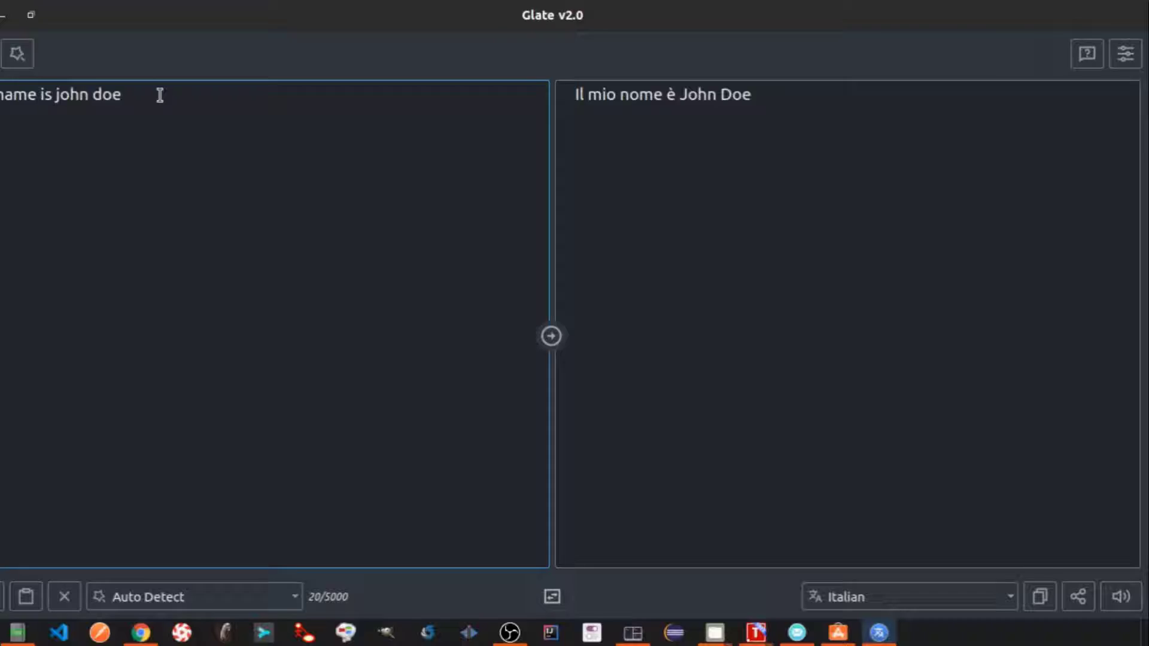
{"action": "key", "text": "Return"}
{"action": "type", "text": "I"}
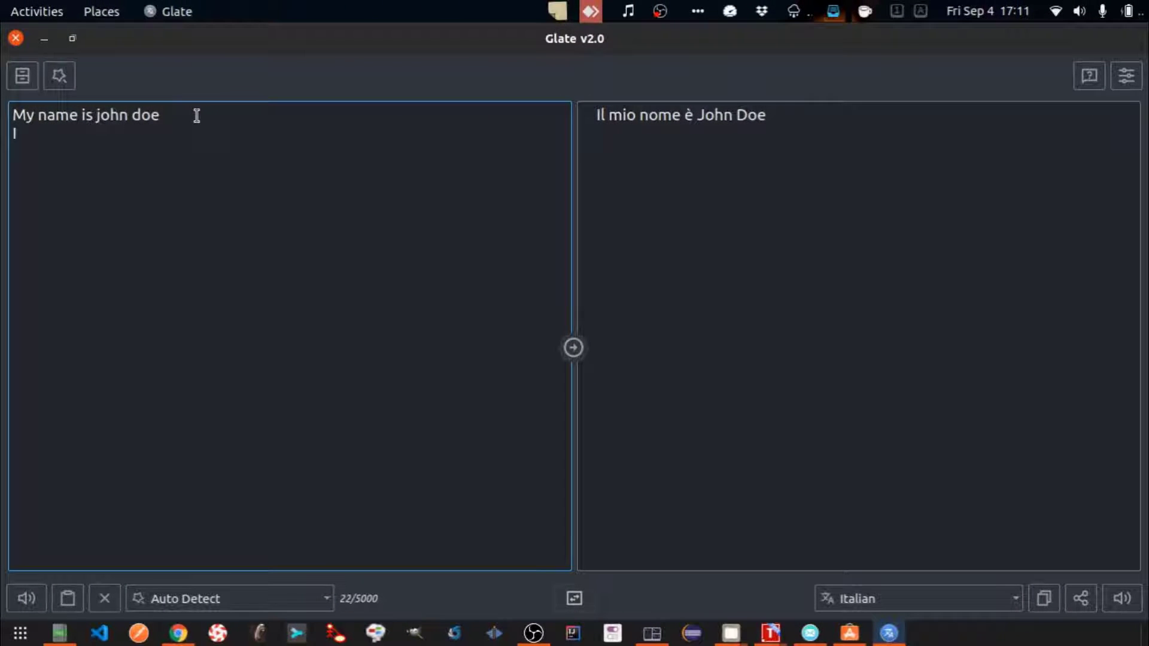
{"action": "type", "text": "live in It"}
{"action": "type", "text": "aly"}
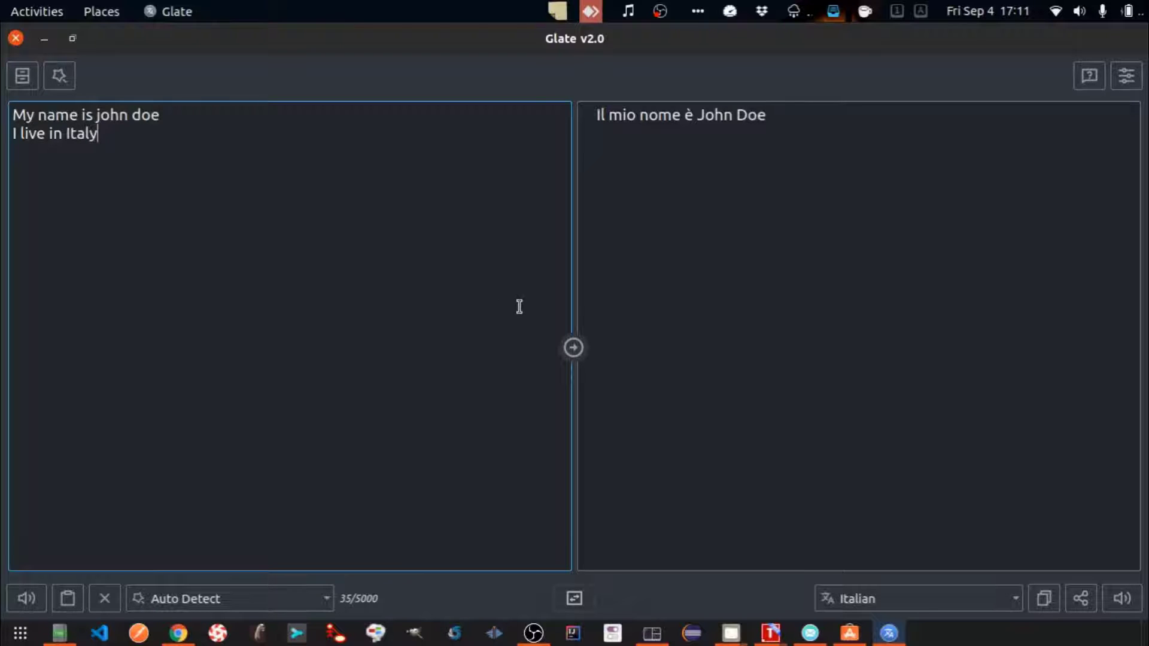
{"action": "left_click", "coordinate": [573, 350]}
{"action": "left_click", "coordinate": [493, 331]}
{"action": "type", "text": "I am 20 years old I go to High school"}
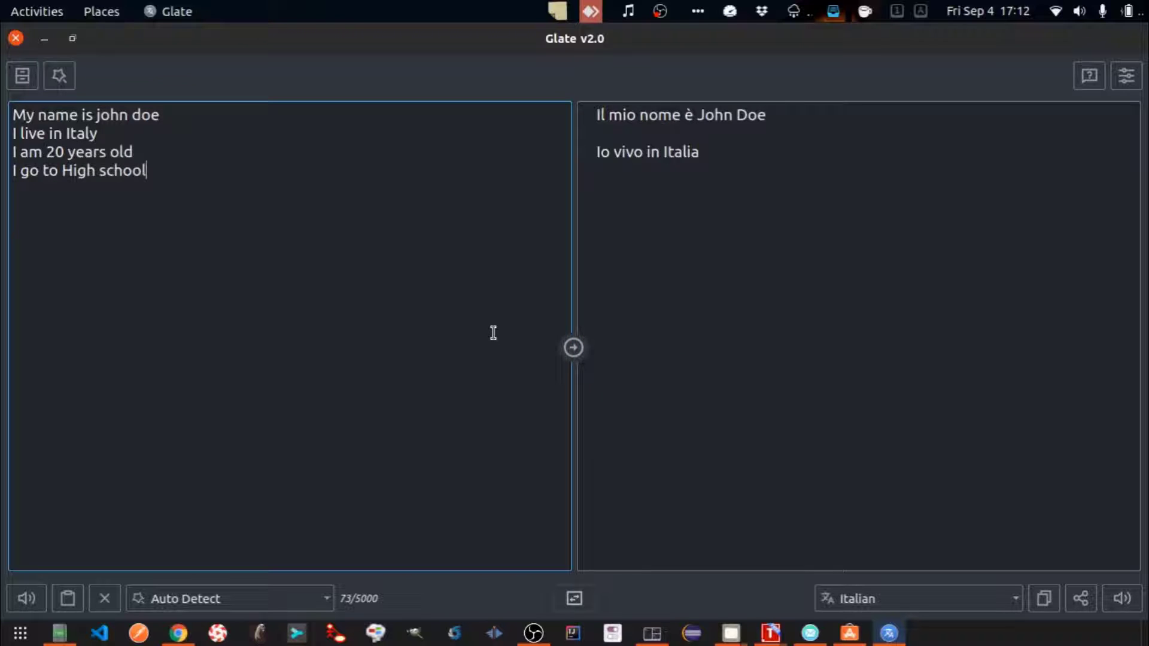
{"action": "left_click", "coordinate": [575, 347]}
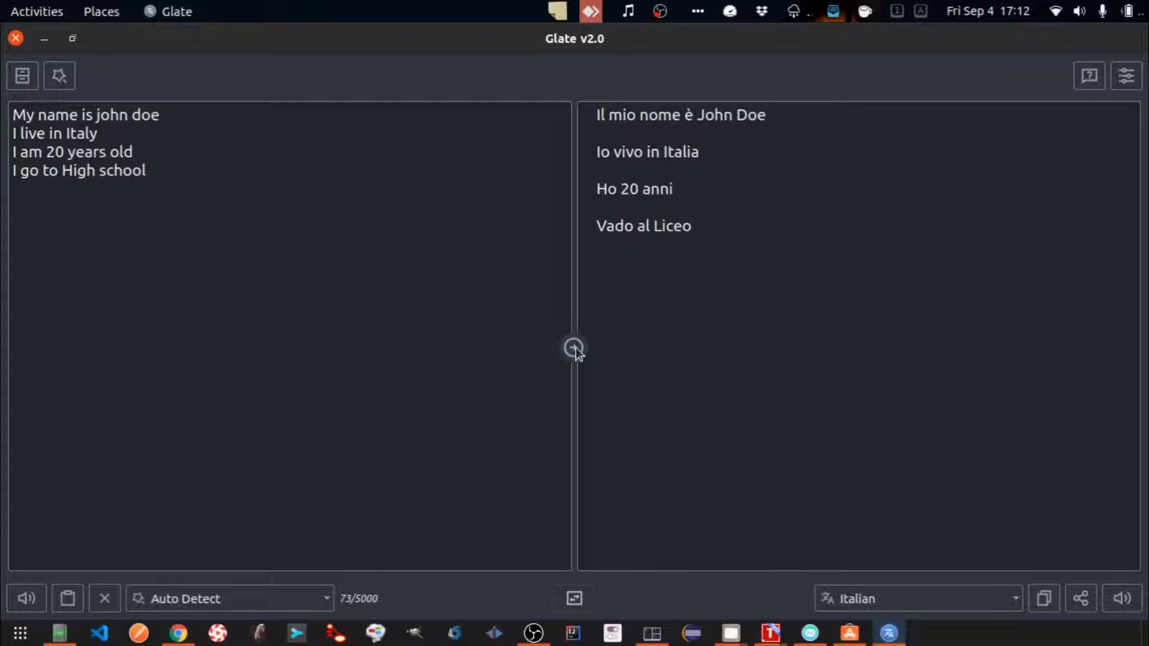
Change the source language from Auto Detect to English.
{"action": "left_click", "coordinate": [328, 600]}
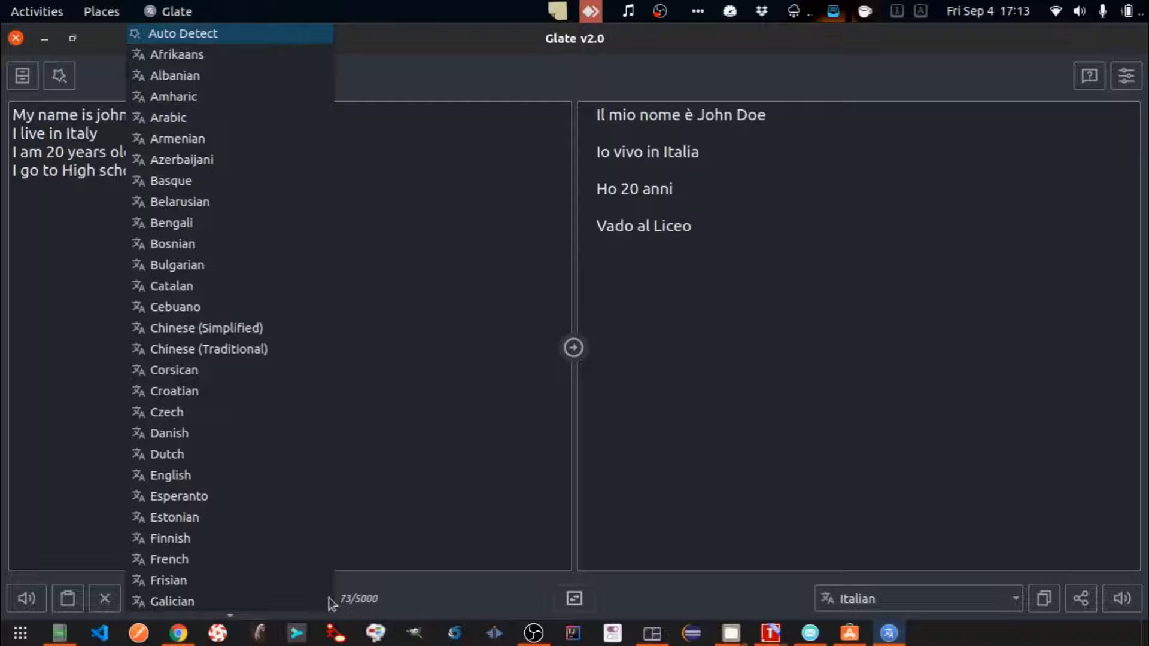
{"action": "key", "text": "e"}
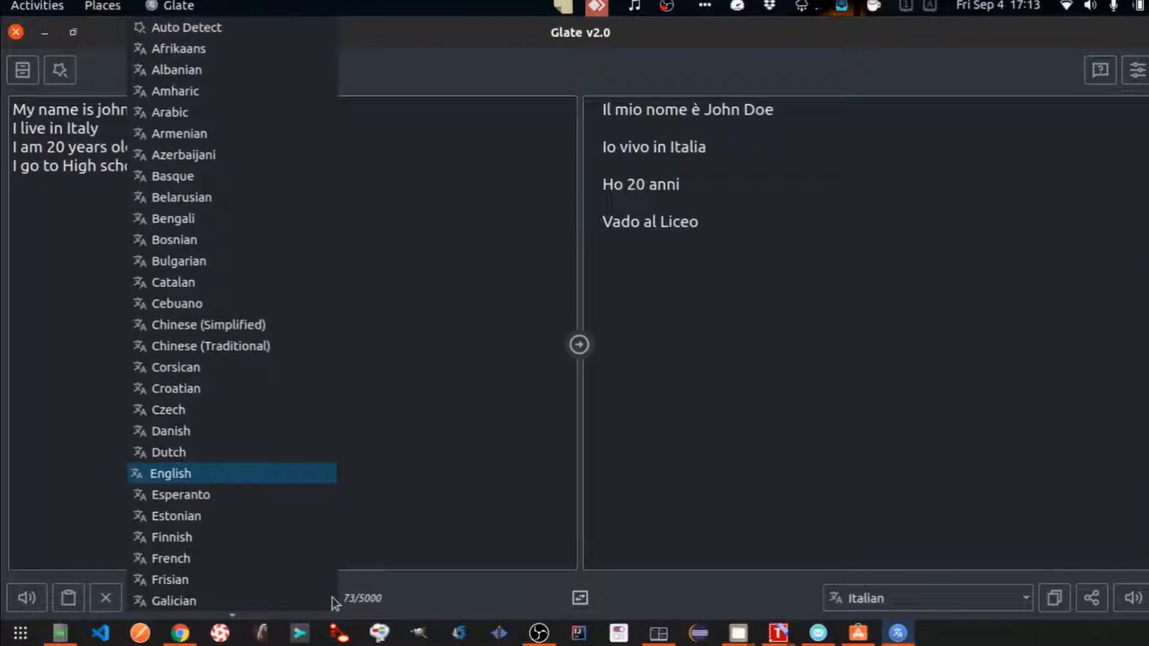
{"action": "key", "text": "Return"}
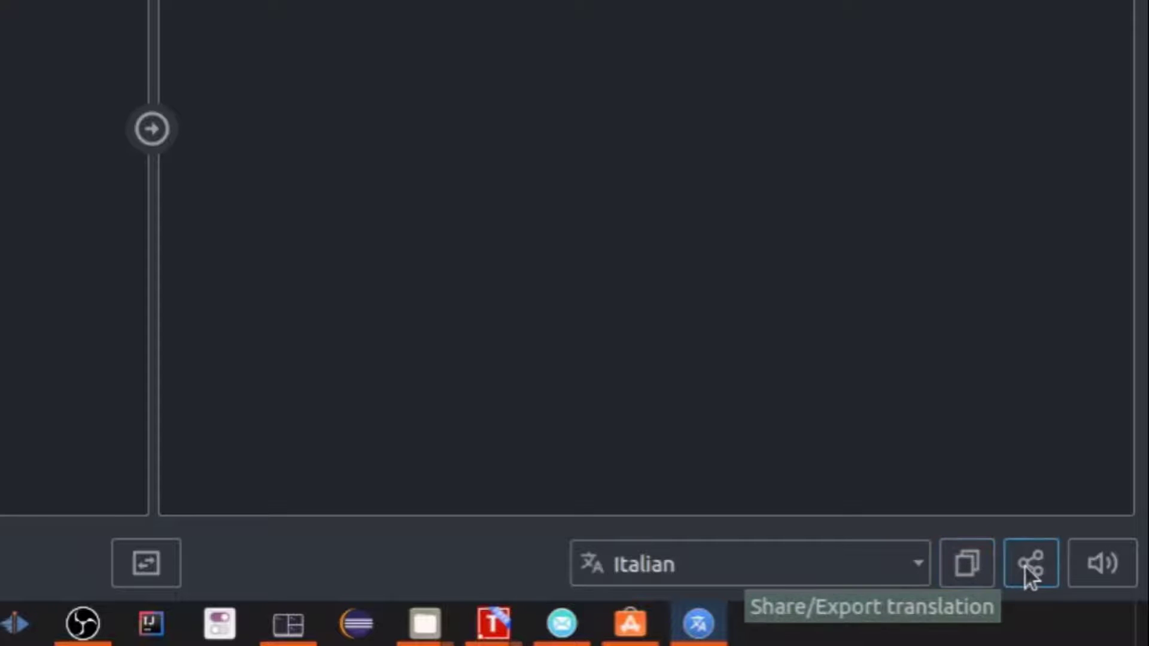
{"action": "left_click", "coordinate": [1047, 579]}
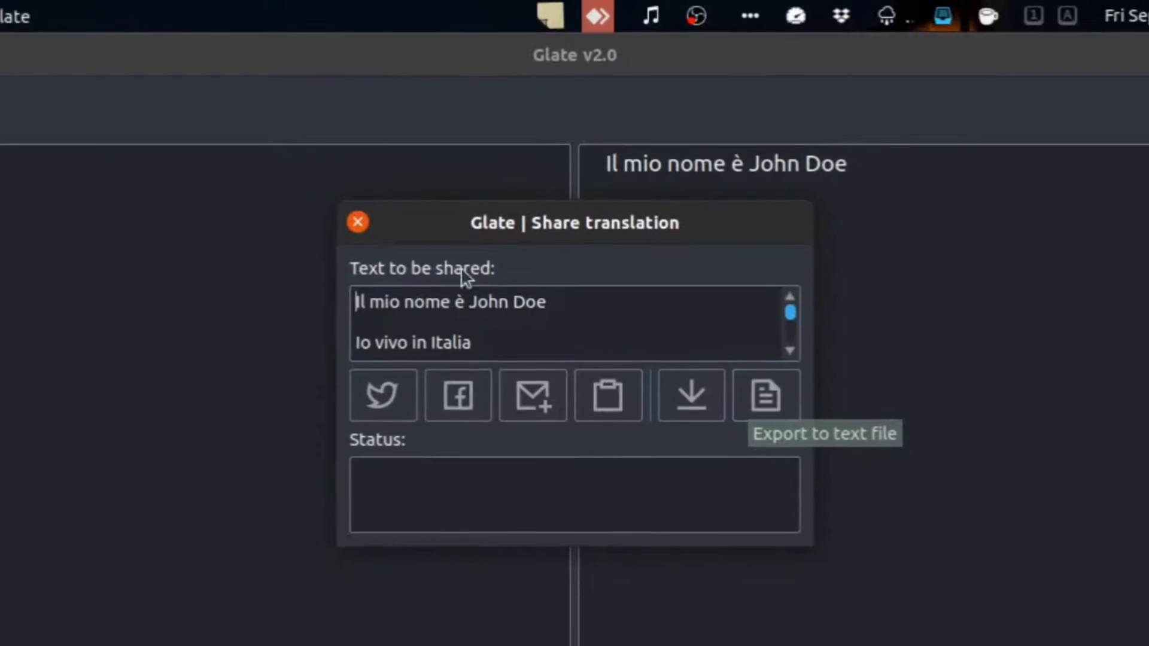
{"action": "left_click", "coordinate": [399, 182]}
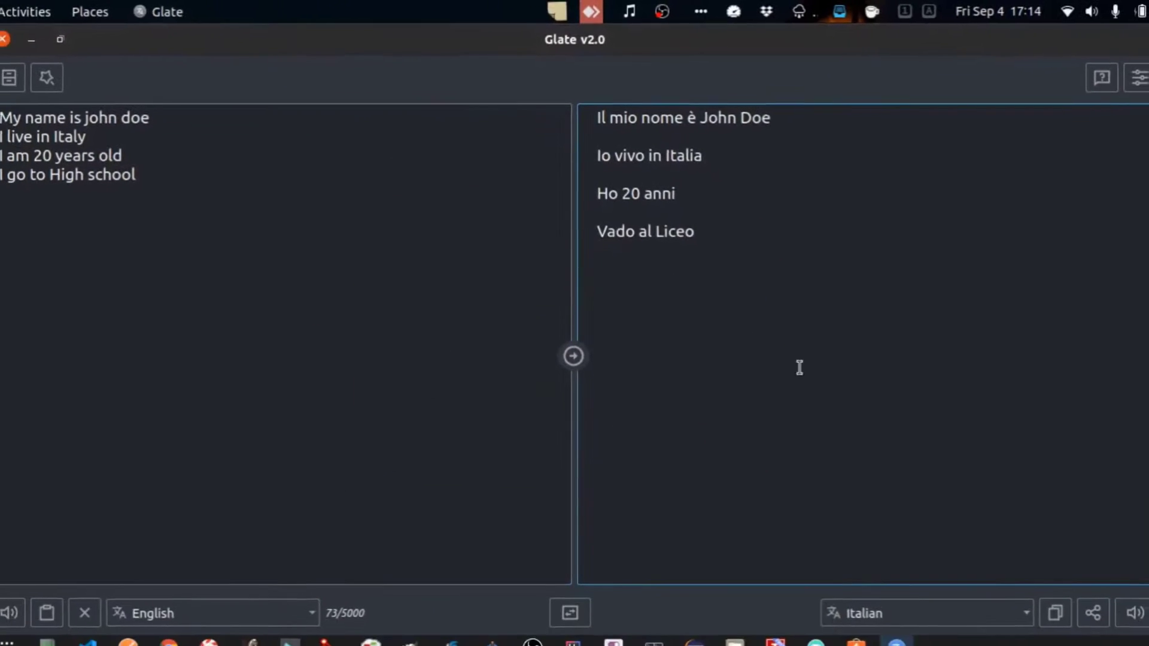
Play the Italian translation aloud, then retranslate the four English lines into Greek.
{"action": "left_click", "coordinate": [1126, 598]}
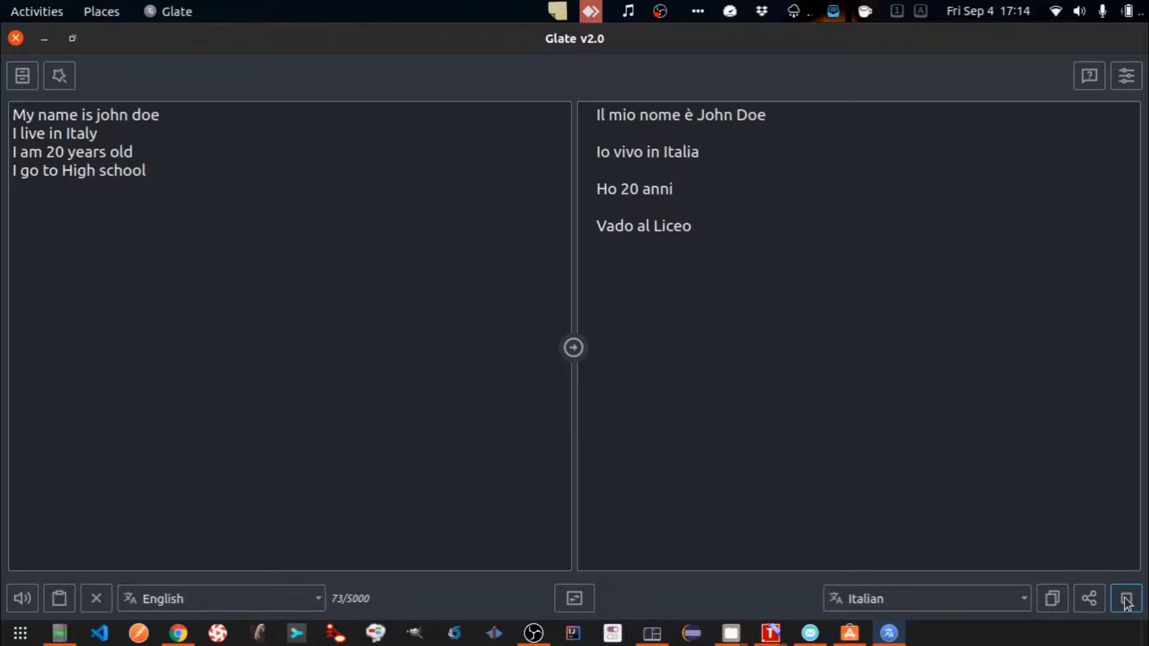
{"action": "left_click", "coordinate": [1023, 600]}
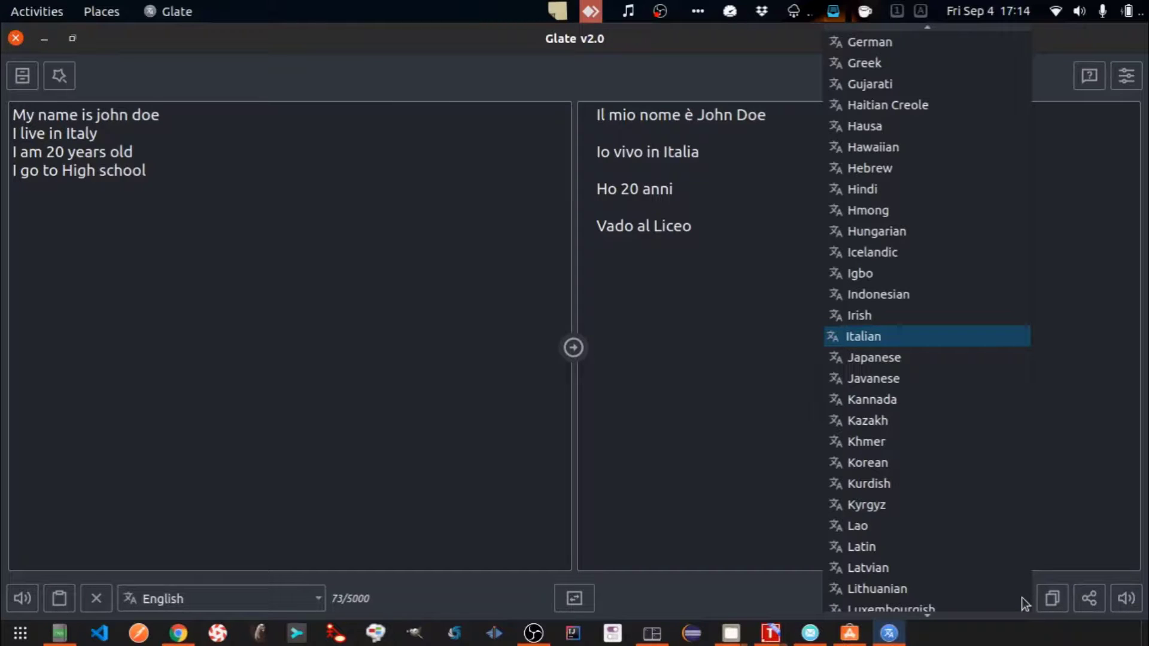
{"action": "left_click", "coordinate": [907, 63]}
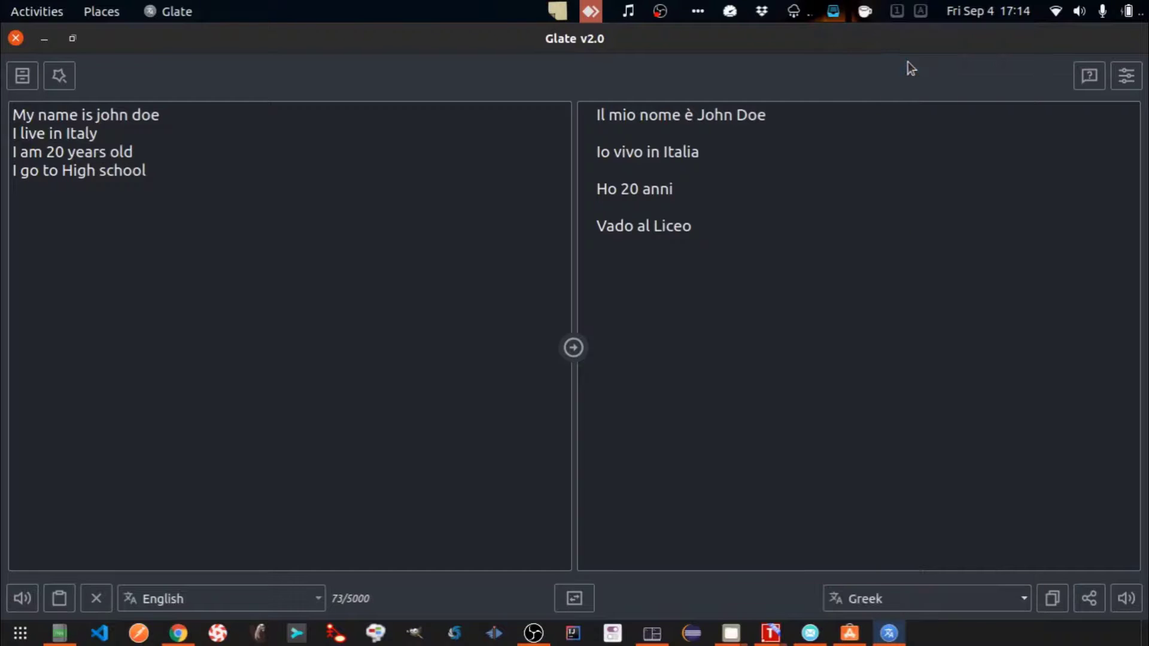
{"action": "left_click", "coordinate": [571, 348]}
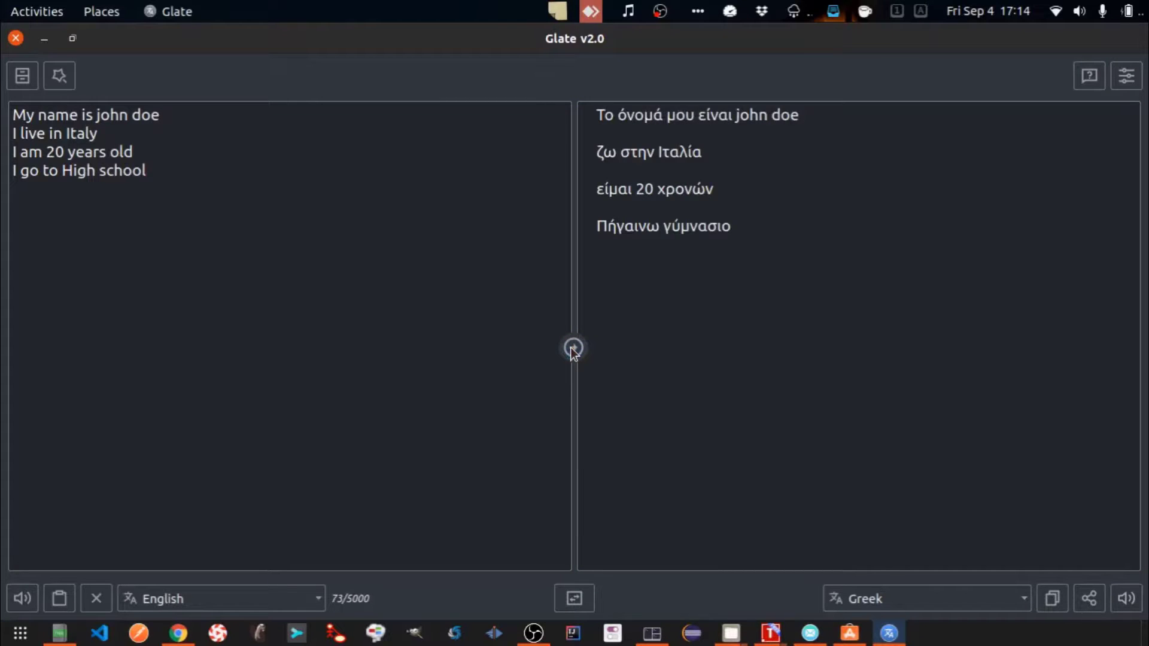
Play the Greek translation aloud, then retranslate the four English lines into French.
{"action": "left_click", "coordinate": [1136, 610]}
{"action": "left_click", "coordinate": [1013, 602]}
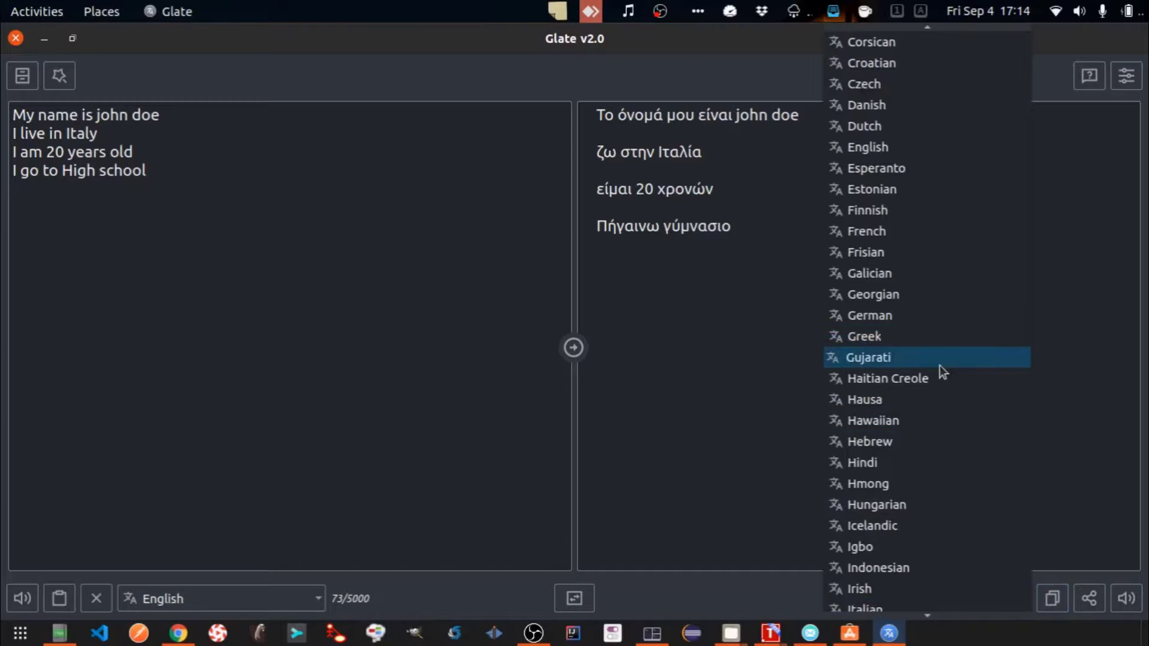
{"action": "left_click", "coordinate": [898, 235]}
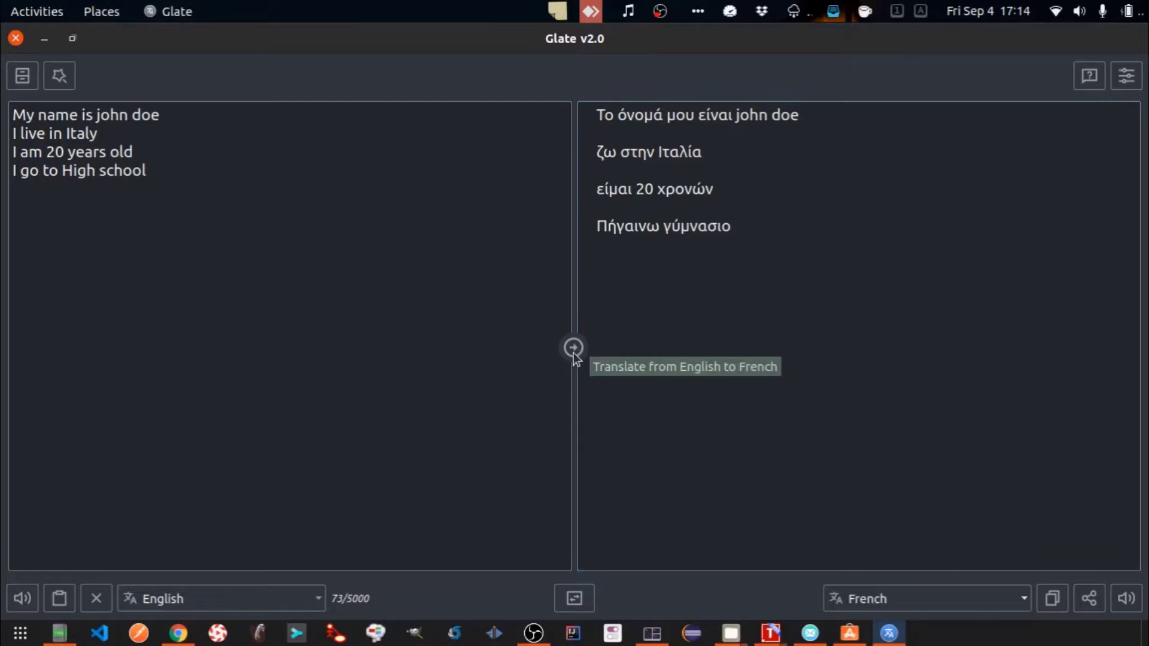
{"action": "left_click", "coordinate": [573, 349]}
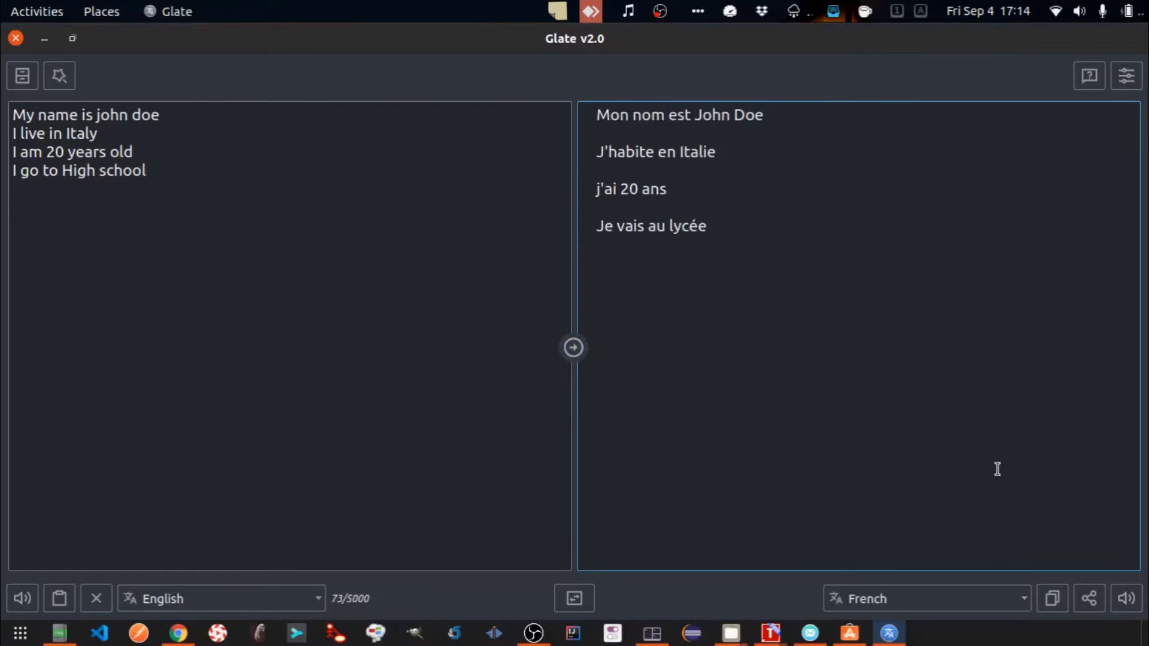
Play the French translation aloud with the speaker button.
{"action": "left_click", "coordinate": [1136, 607]}
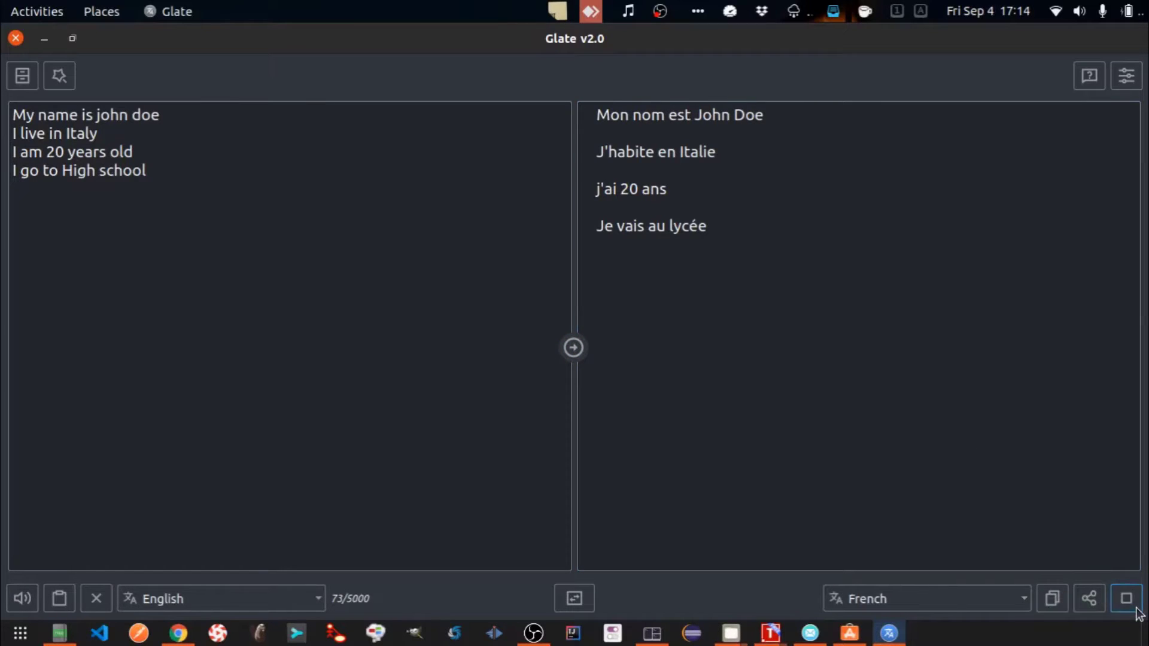